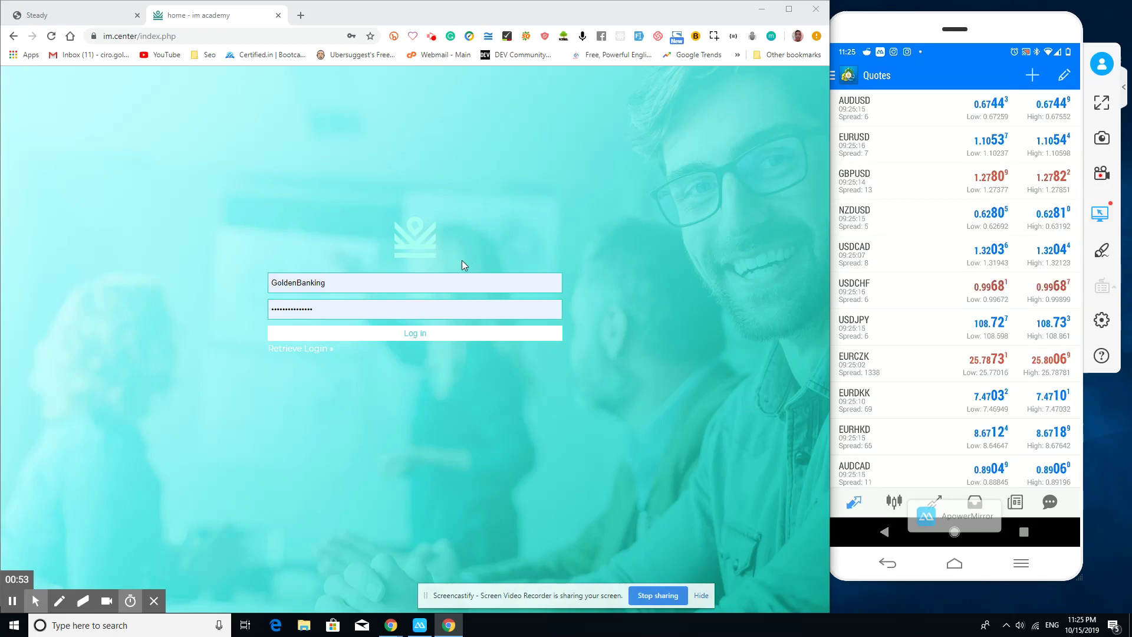
Submit the filled-in IM Academy login to reach the products page
click(405, 334)
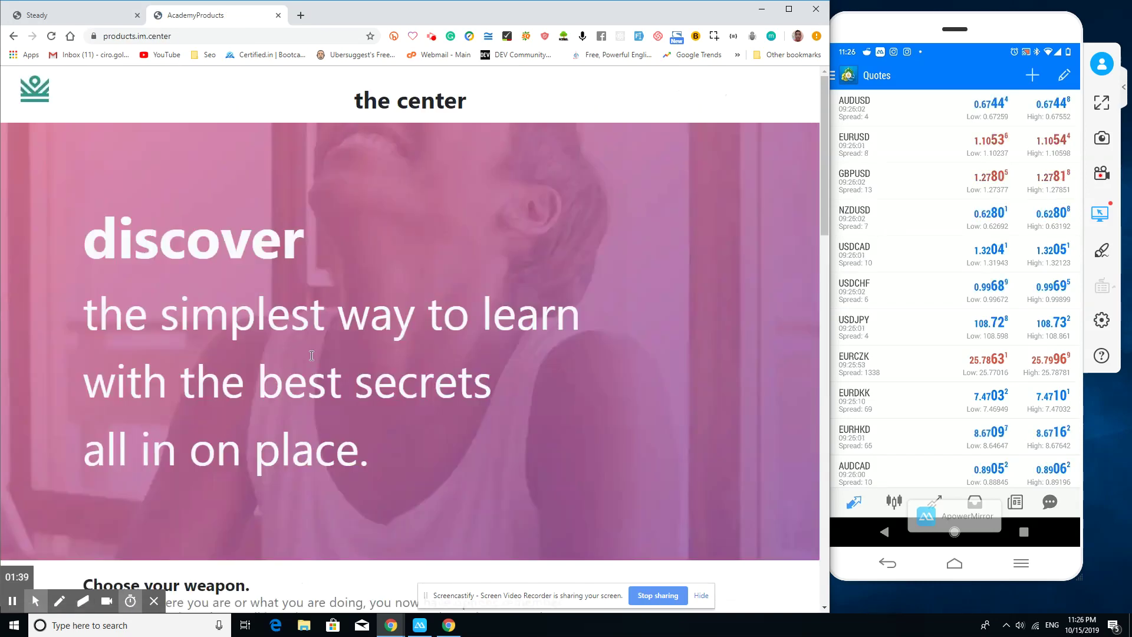
Scroll to the products section and display the steady product's details card
scroll(244, 403, down, 9)
scroll(130, 203, down, 3)
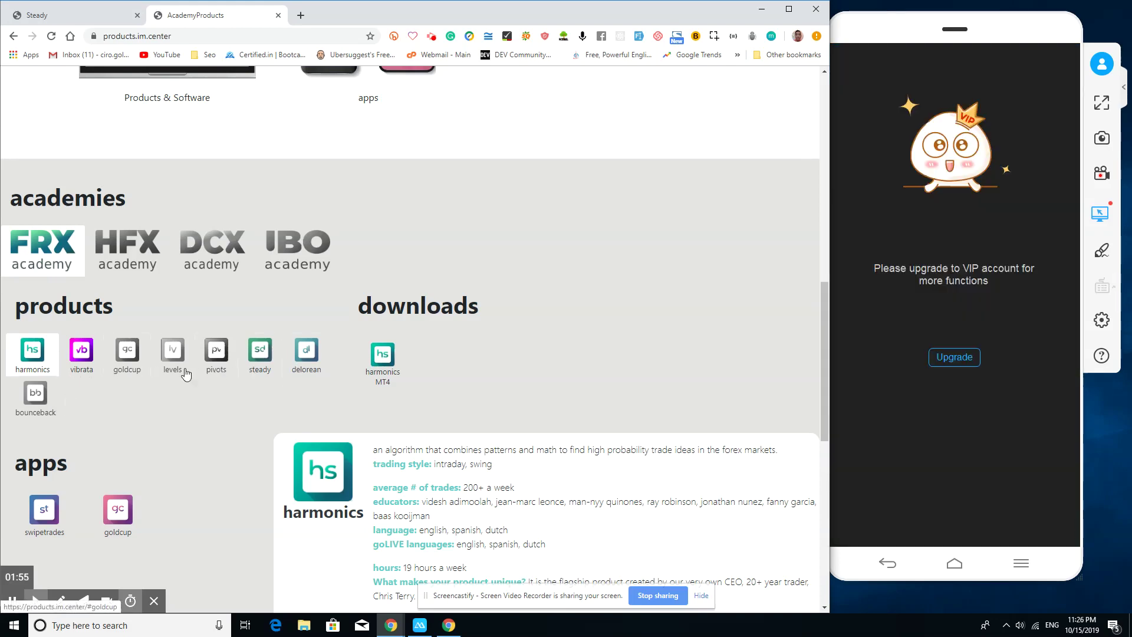
click(261, 355)
scroll(421, 354, down, 2)
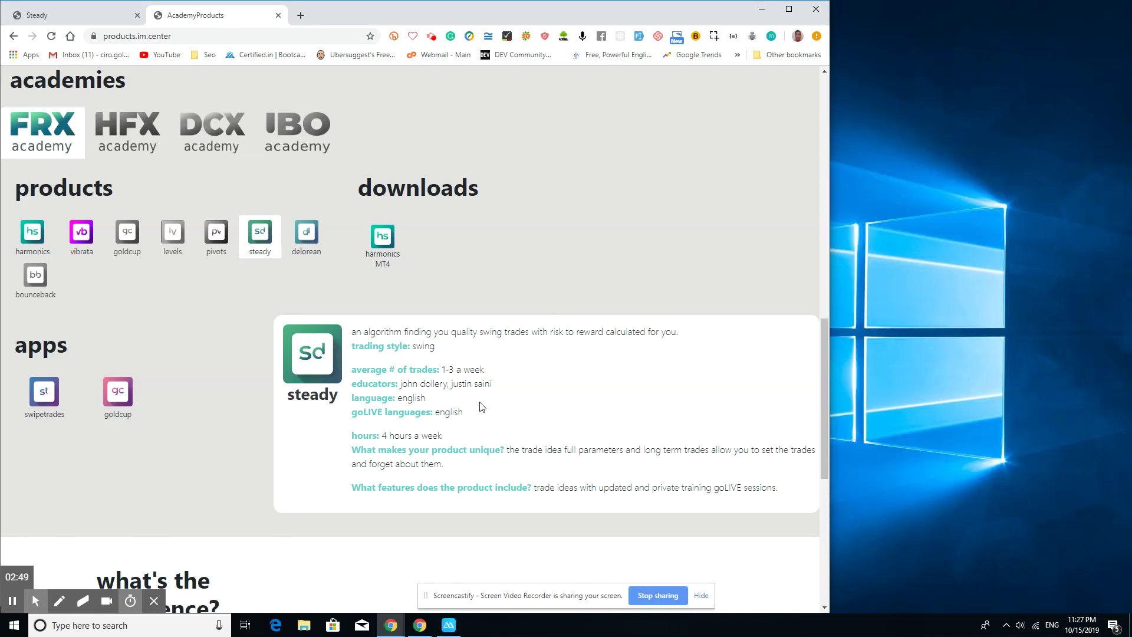
Launch the Steady web app in a new tab from the steady logo
click(325, 366)
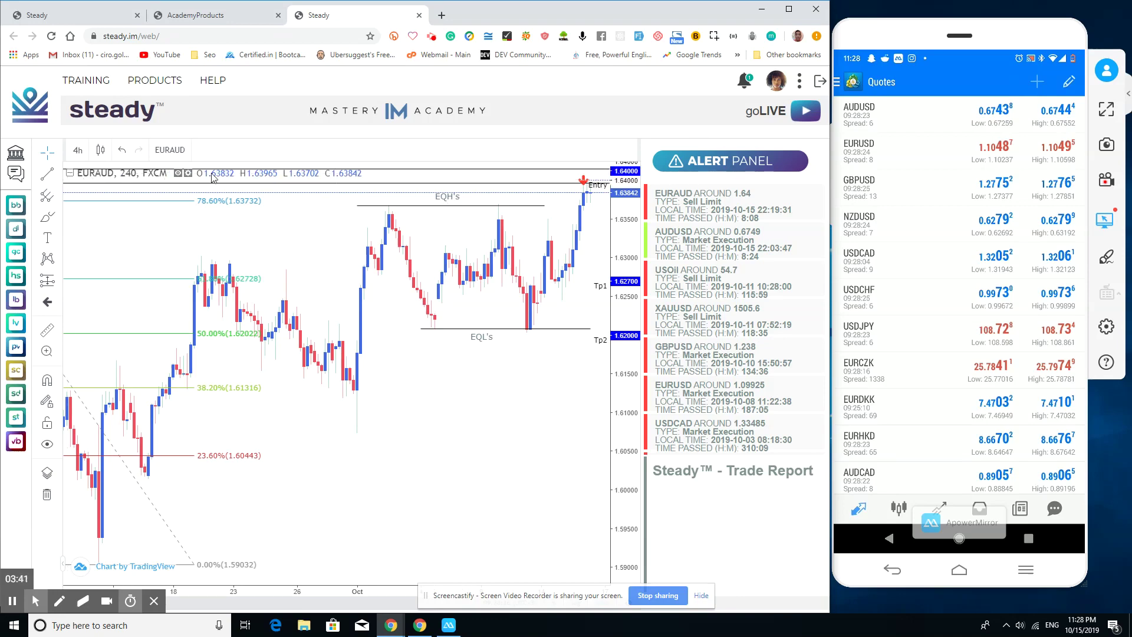
Show MetaTrader 4's Quotes list with EURAUD at 1.6385 beside the Steady chart
click(719, 204)
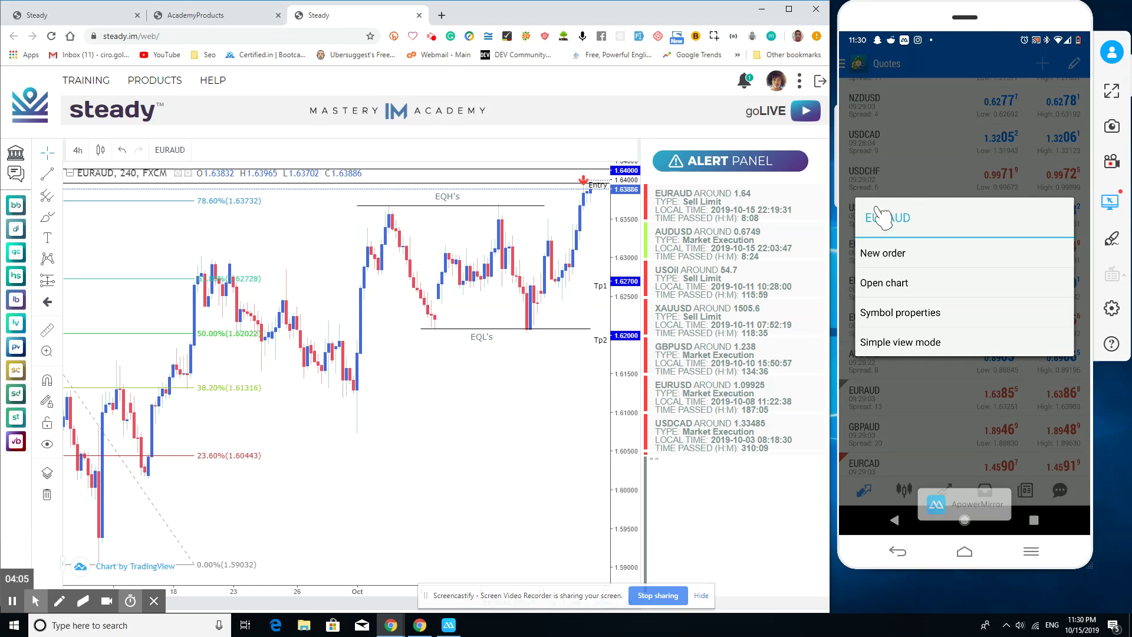
click(894, 284)
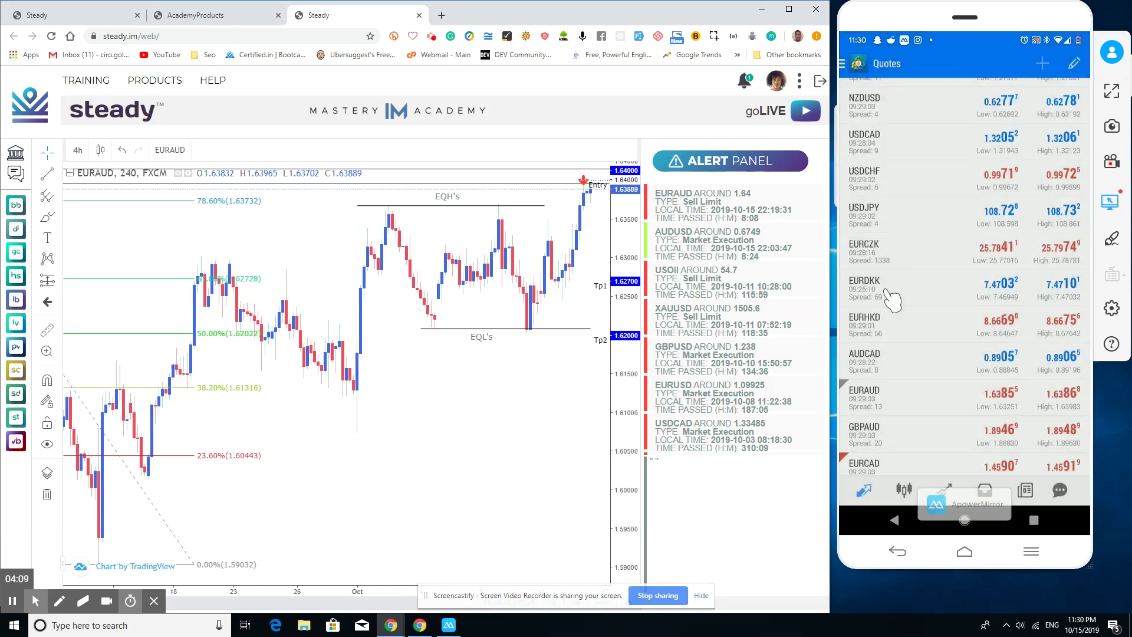
Start a new EURAUD order and switch its type to Sell Limit
click(888, 302)
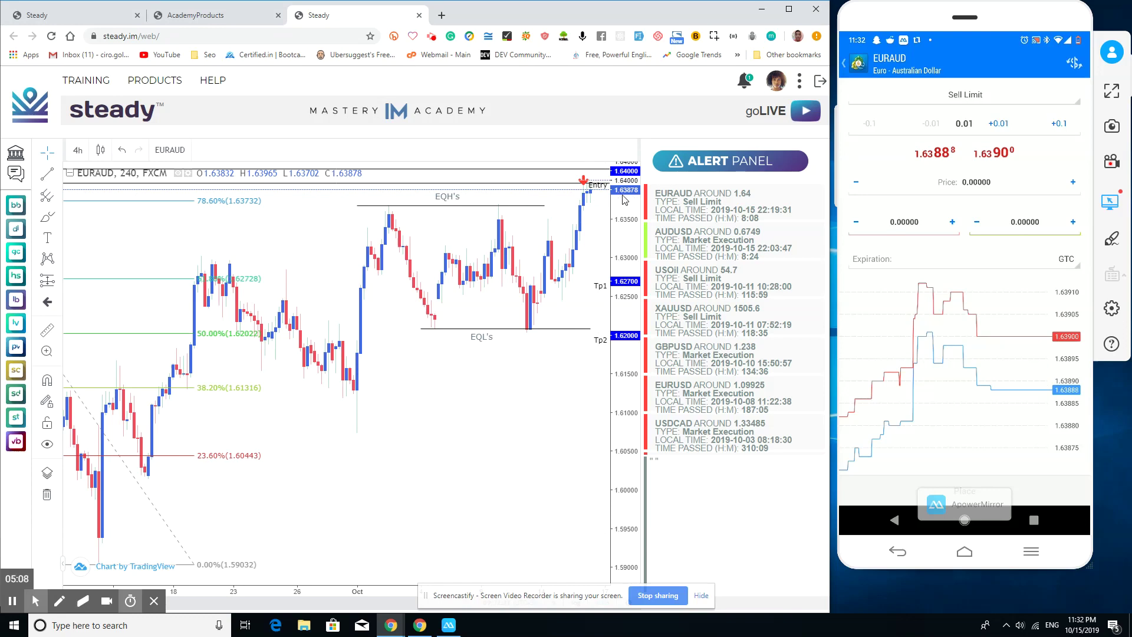
Enter 1.63865 as the EURAUD Sell Limit entry price
click(941, 193)
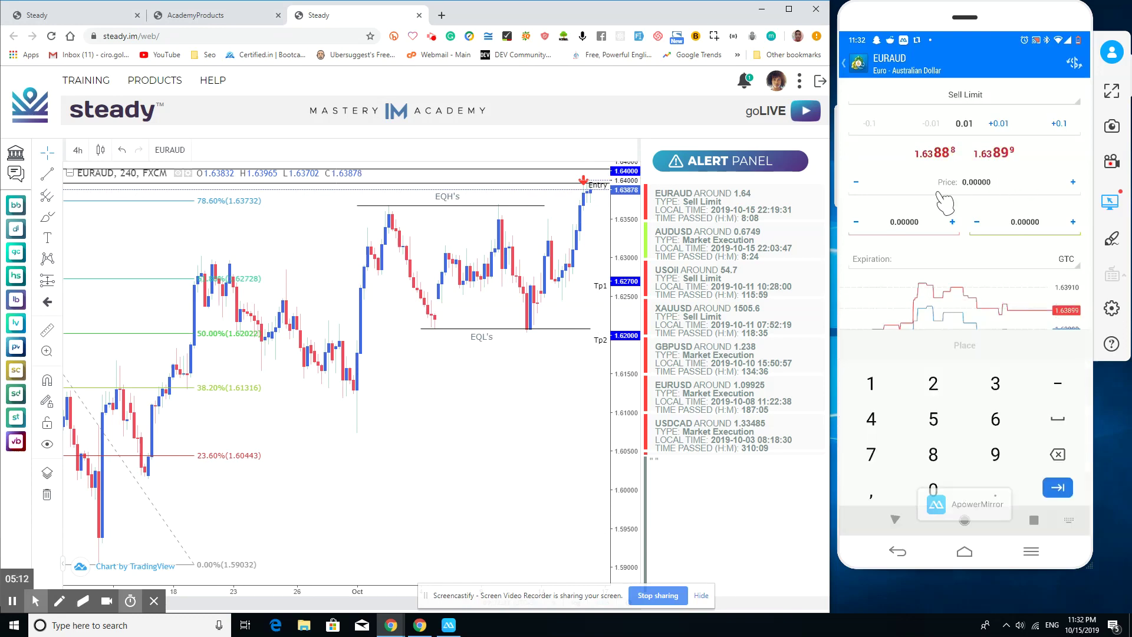
text(1)
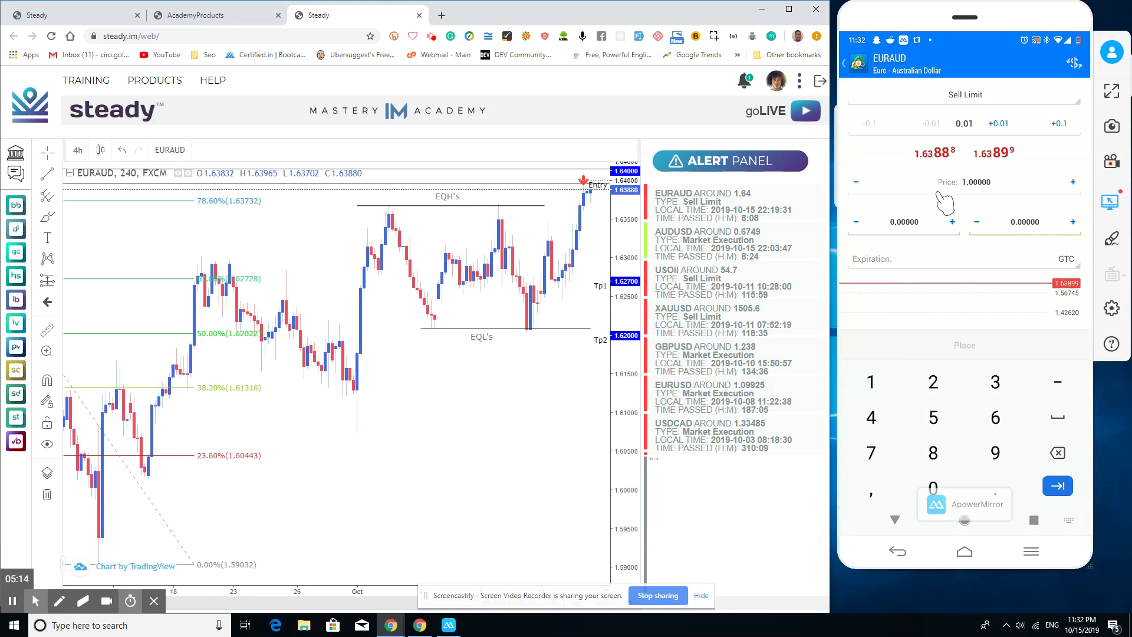
text(.68)
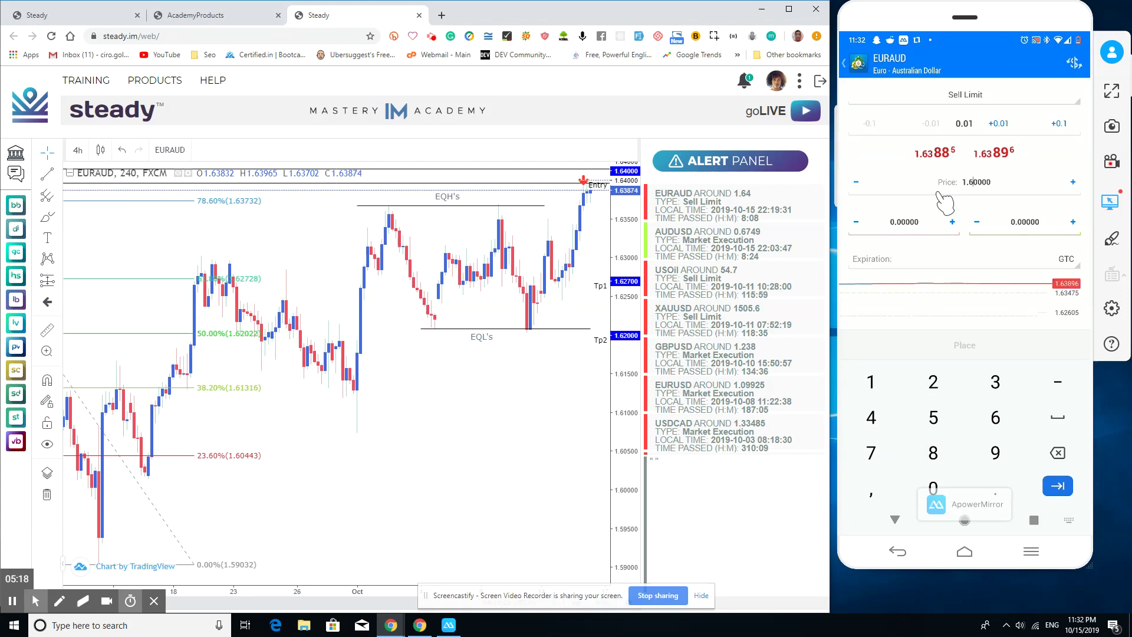
text(38)
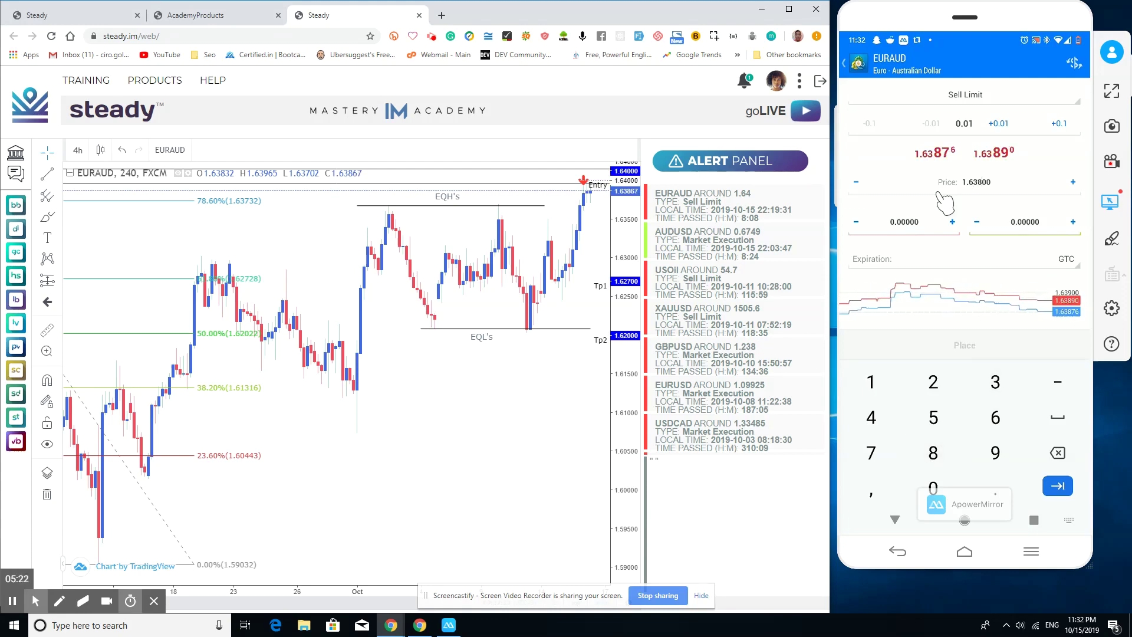
text(65)
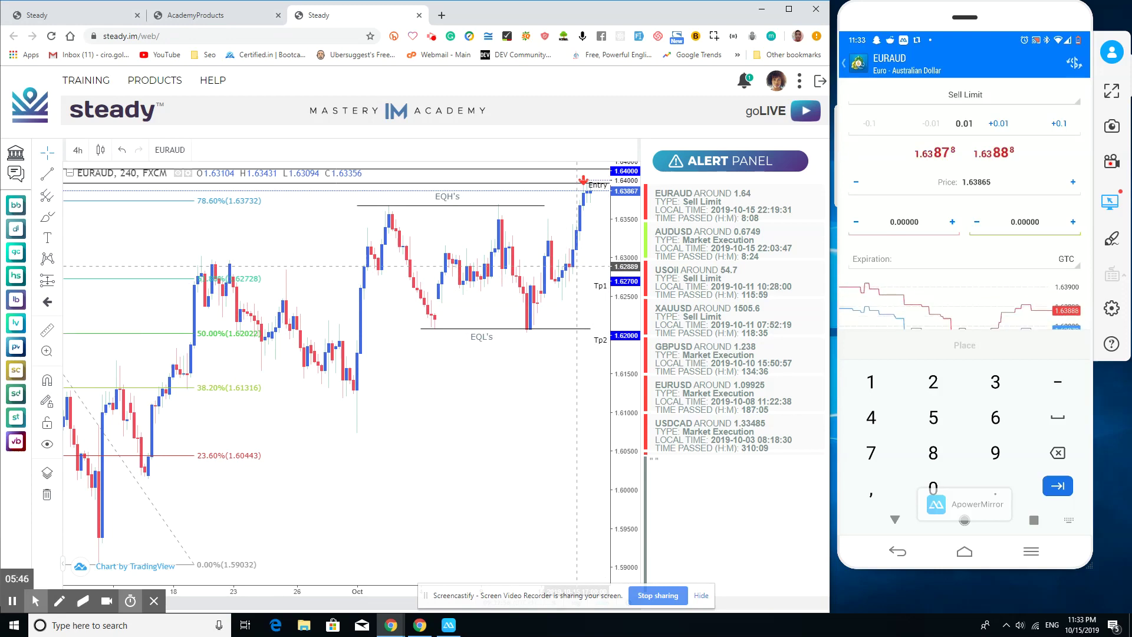
Make a first attempt at entering the 1.62700 take profit
click(1025, 222)
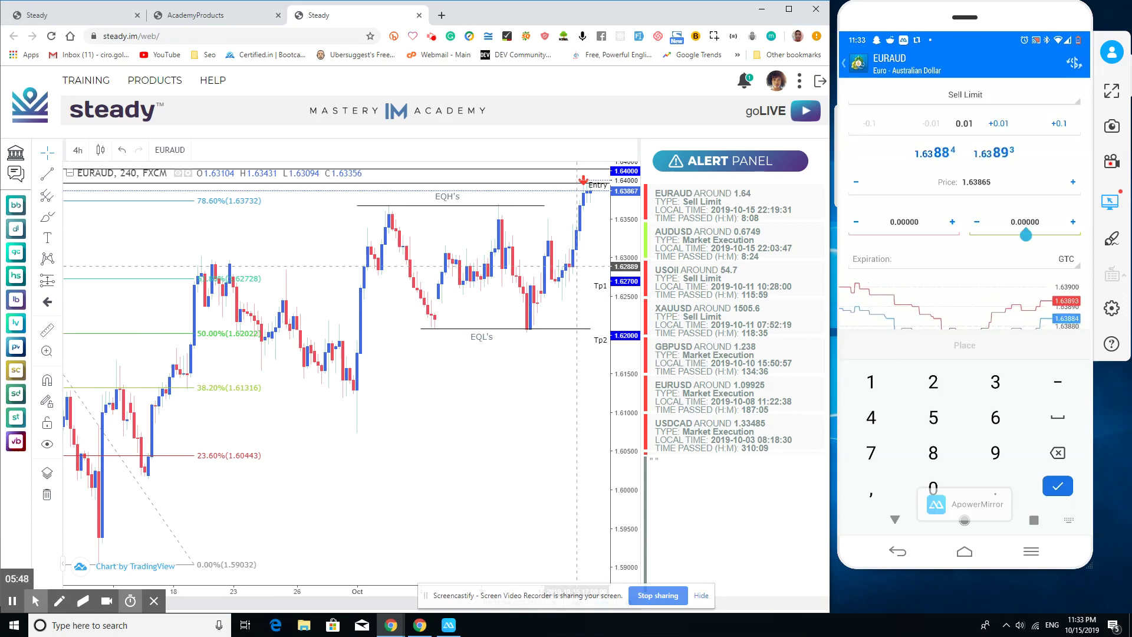
click(1058, 452)
text(1)
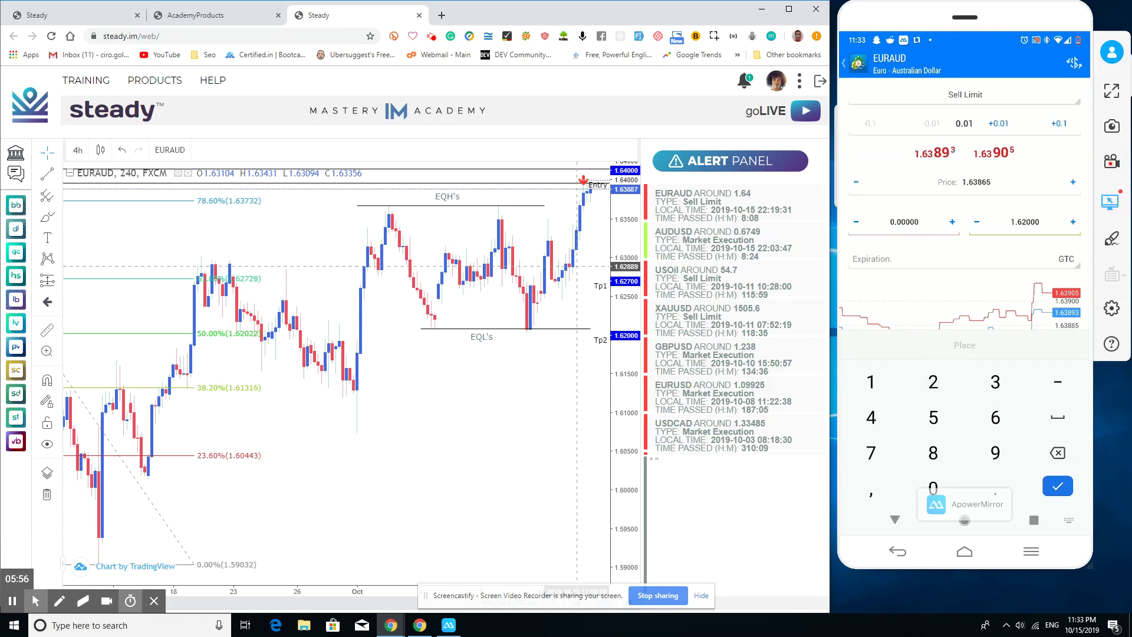
click(871, 452)
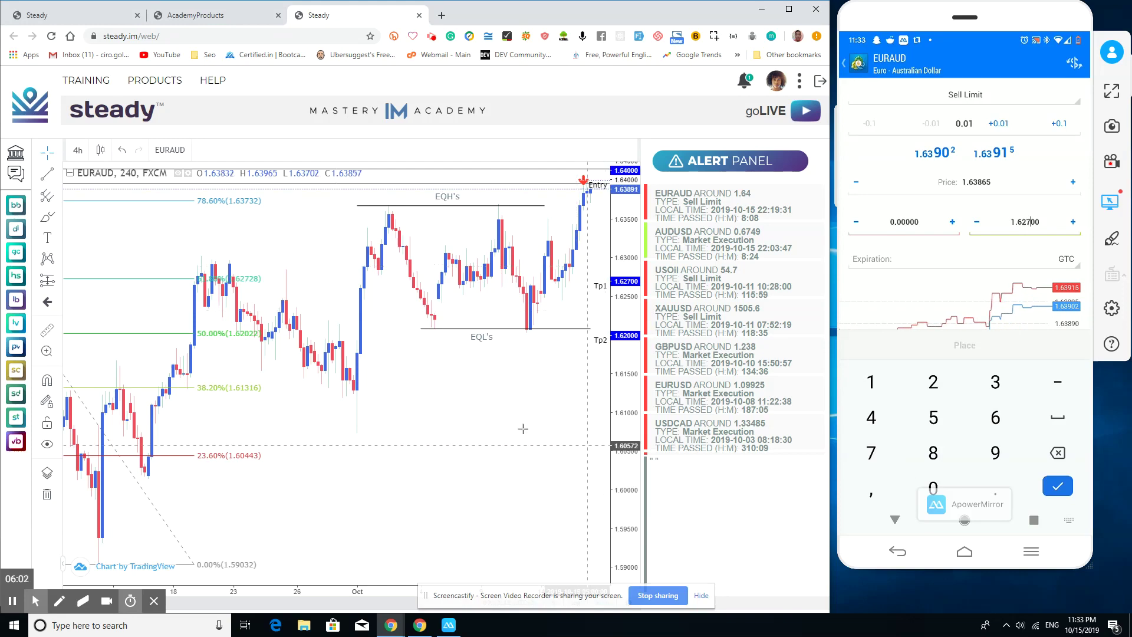
scroll(480, 405, down, 5)
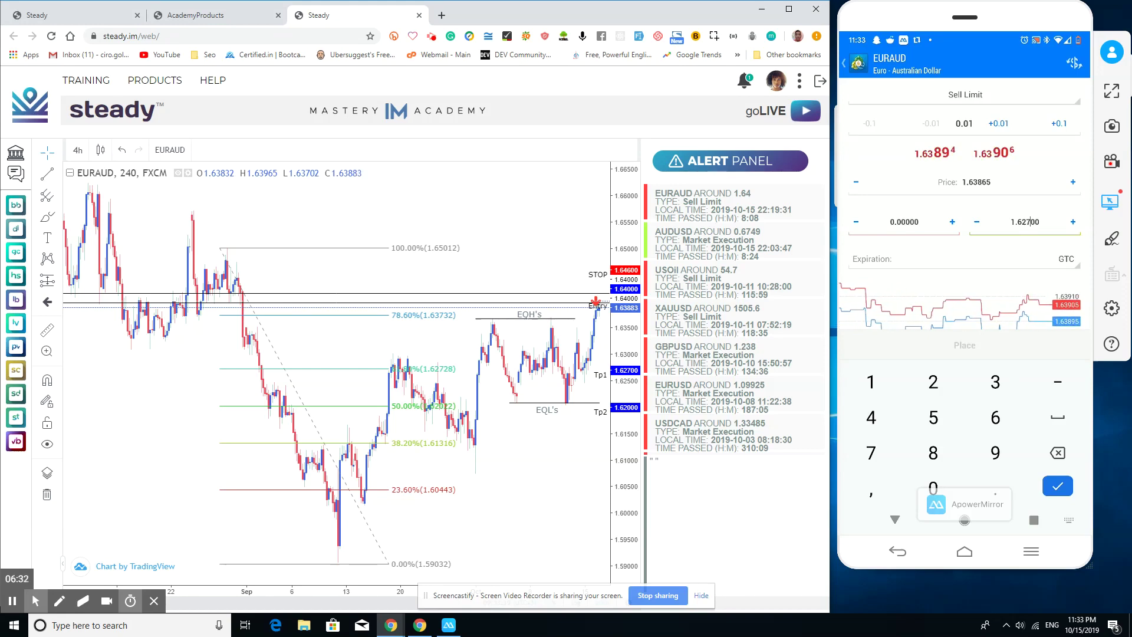
Clear the take profit and re-enter its digits toward 1.62700
click(1058, 452)
click(1057, 453)
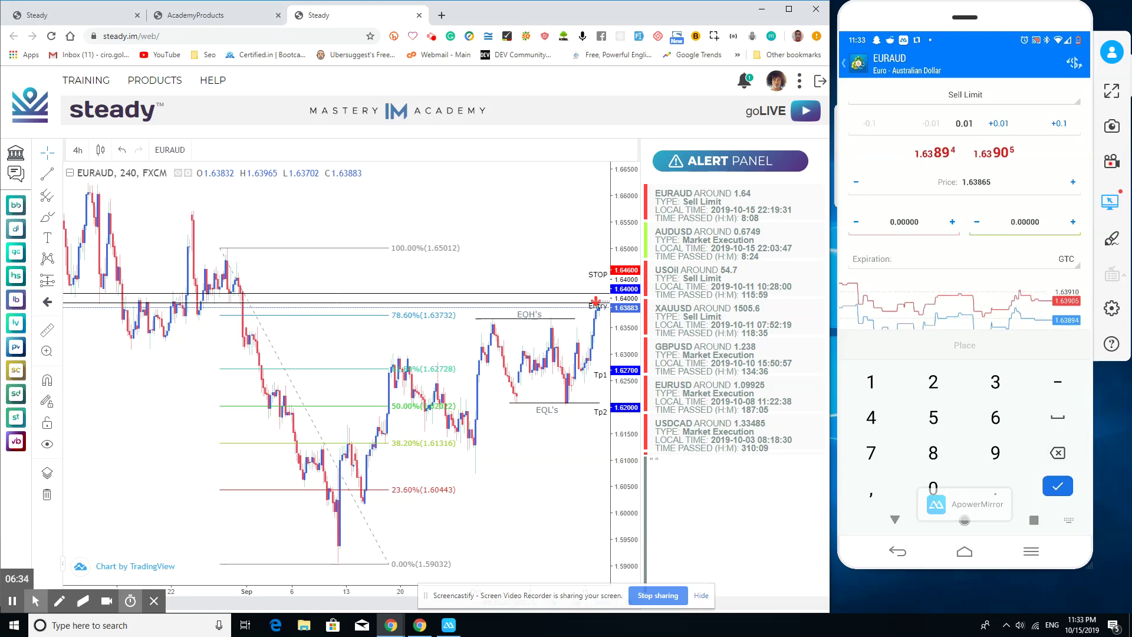
click(871, 382)
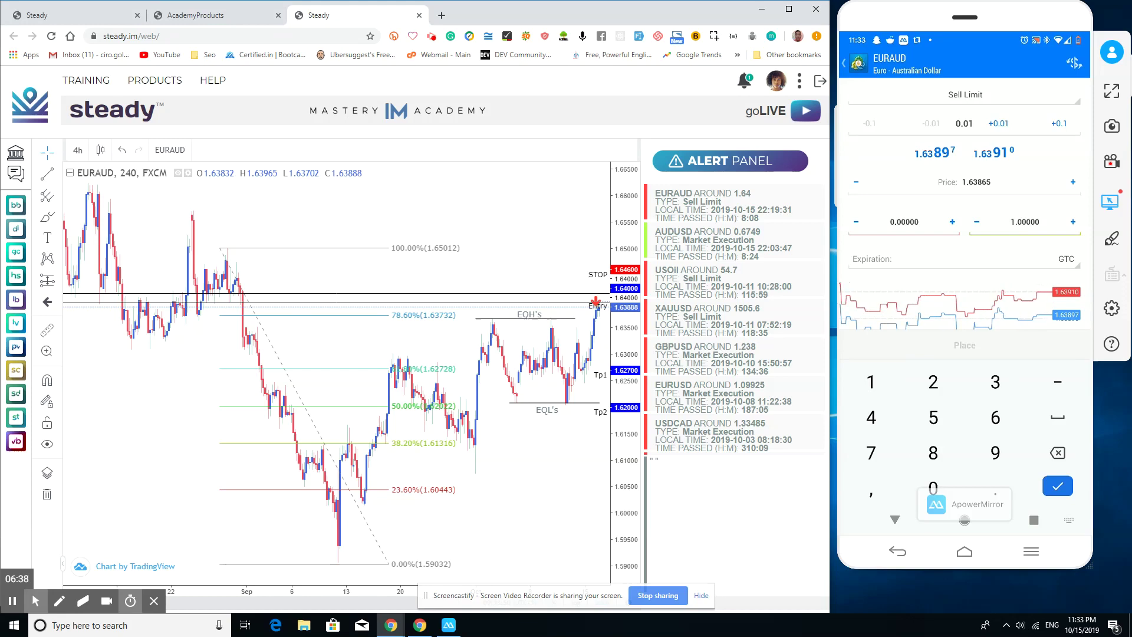
click(995, 416)
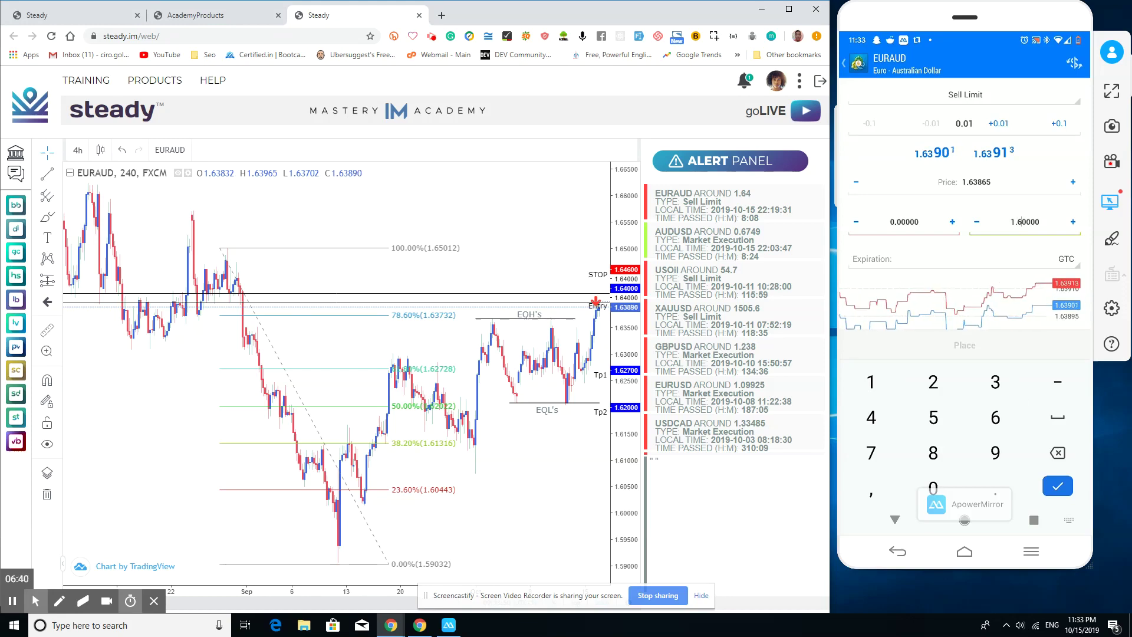
click(995, 382)
click(933, 452)
click(995, 452)
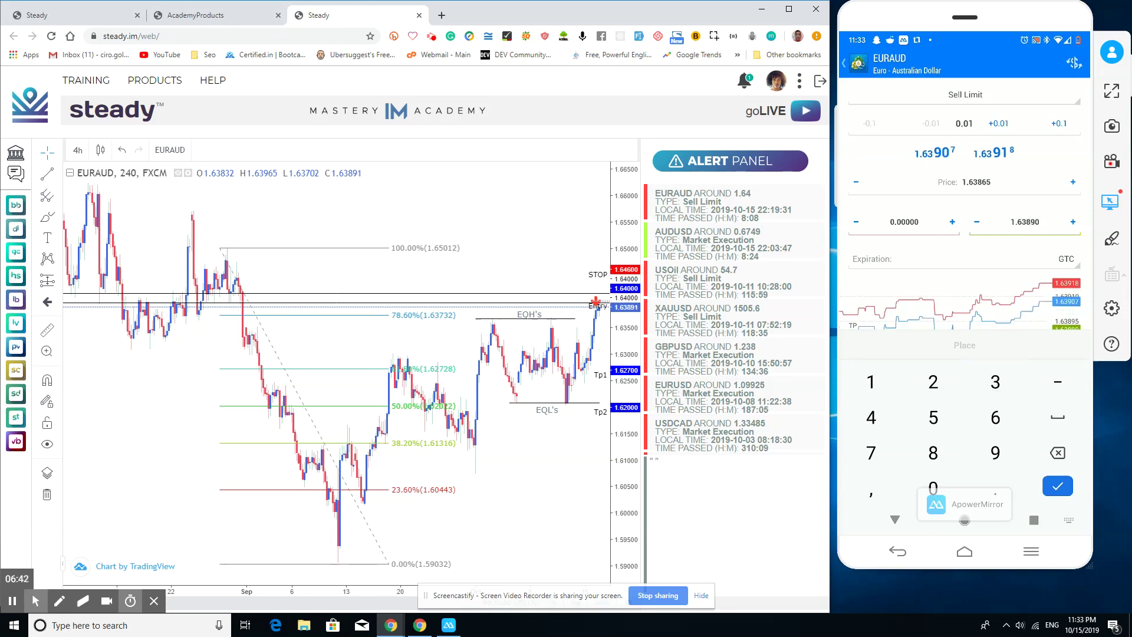
click(871, 382)
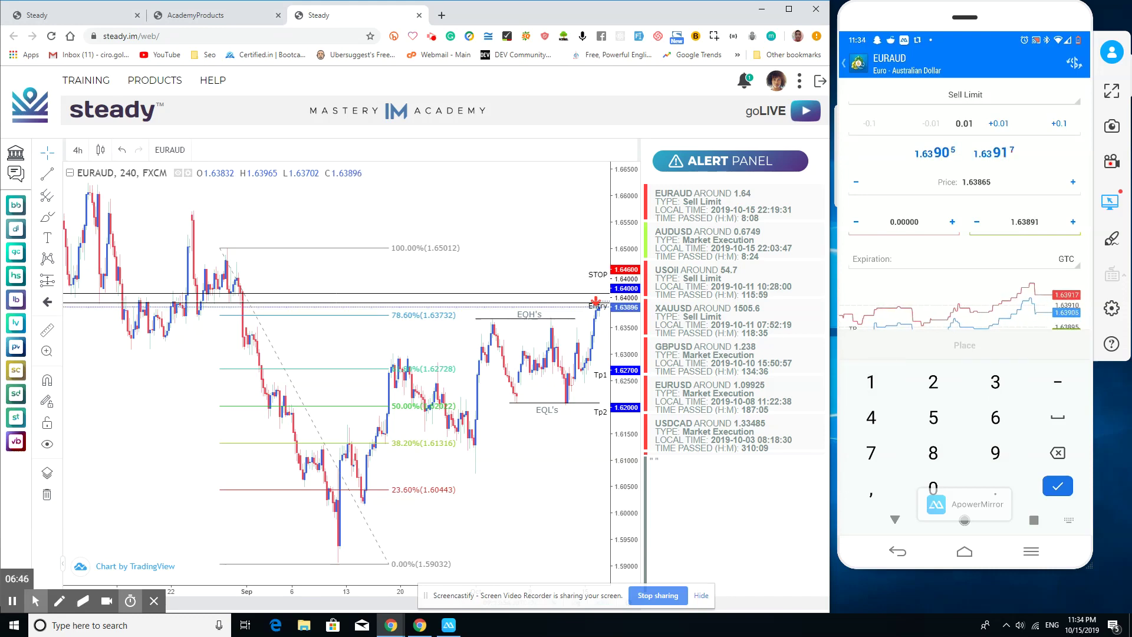
Correct the take profit to 1.62700 and enter the 1.64600 stop loss
click(1057, 453)
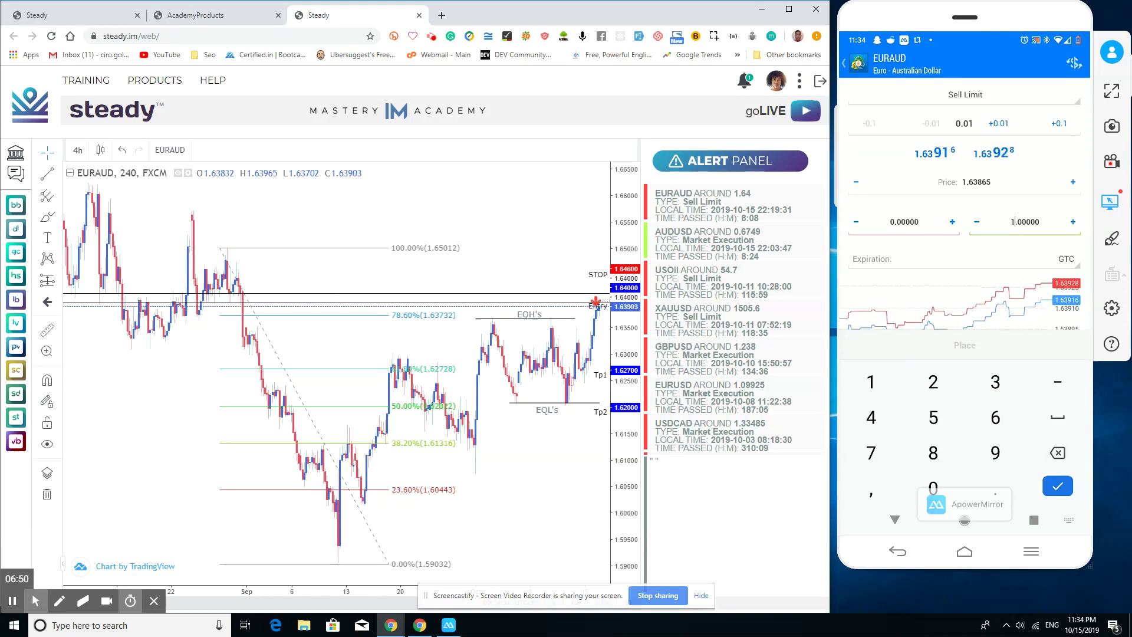
click(996, 417)
click(933, 381)
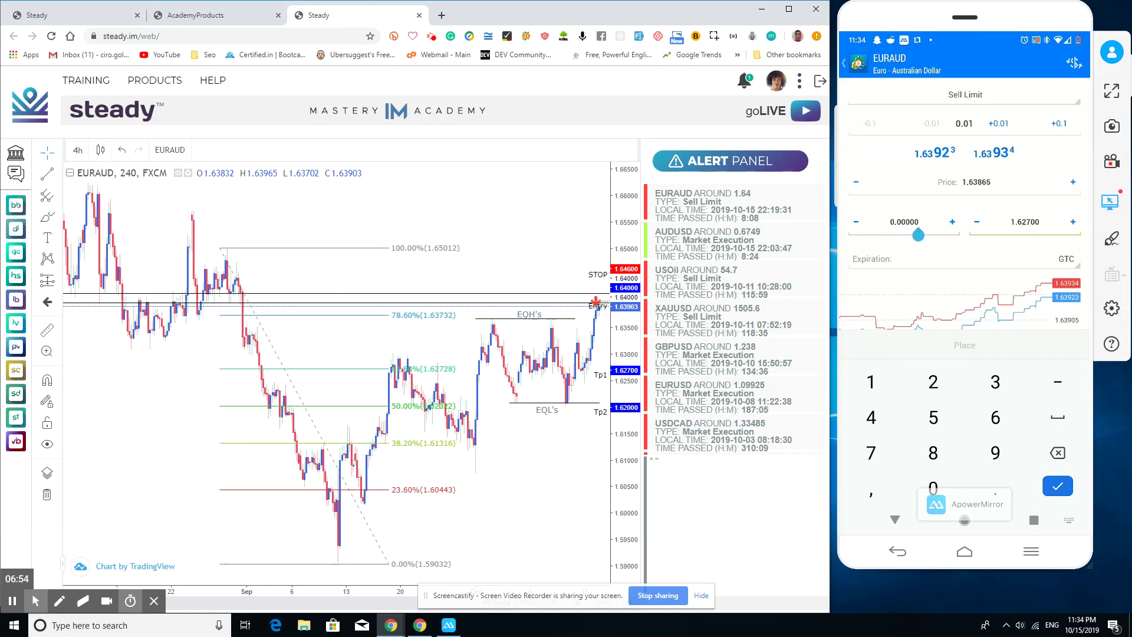
click(1058, 452)
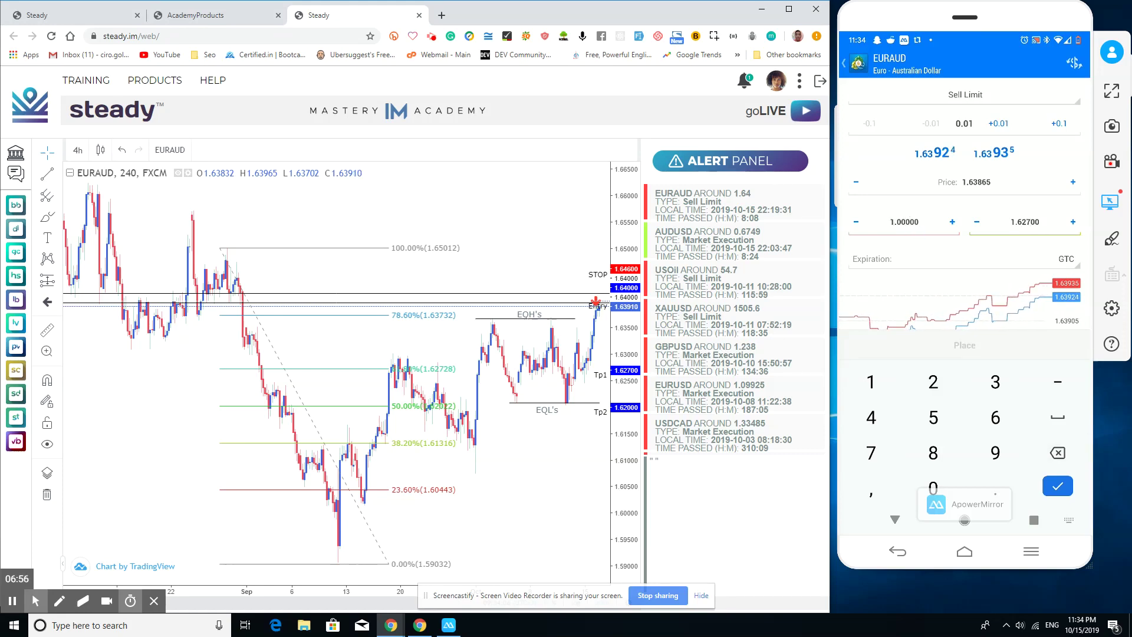
text(46)
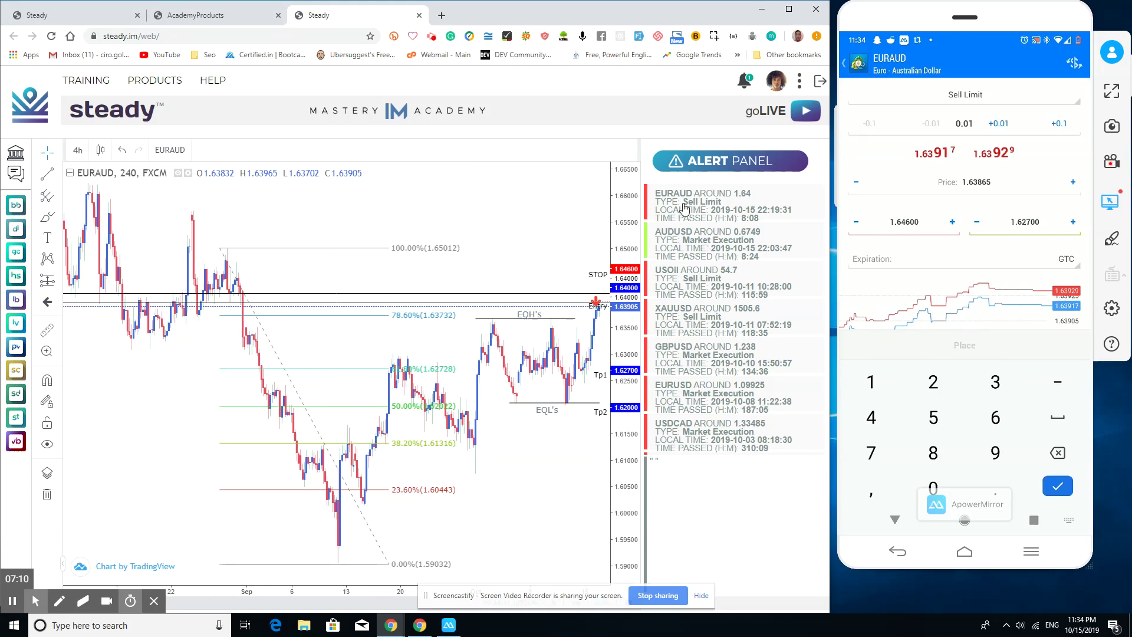
Show the AUDUSD 1-hour alert chart, zoom in, and nudge its stop-loss line up slightly
click(714, 251)
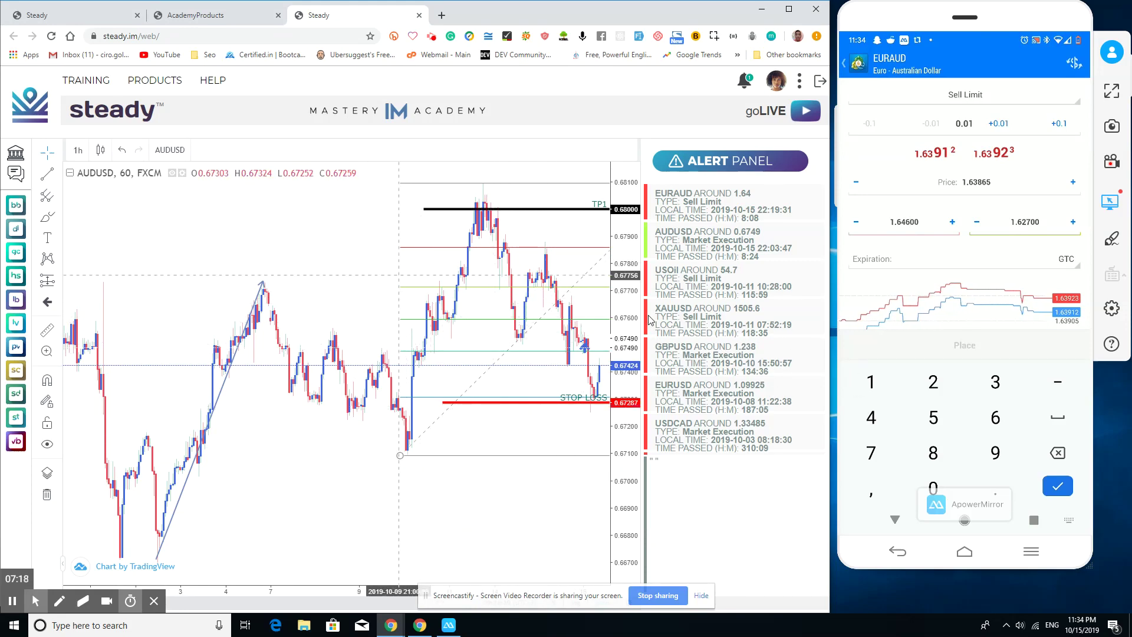
scroll(593, 358, up, 4)
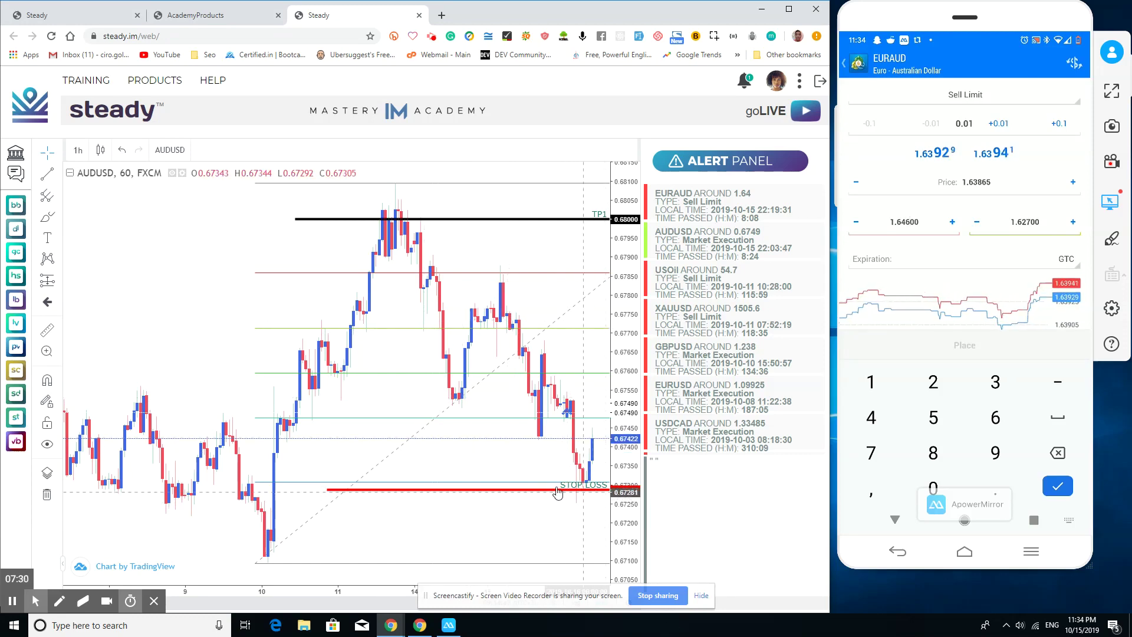
drag(557, 488, 558, 486)
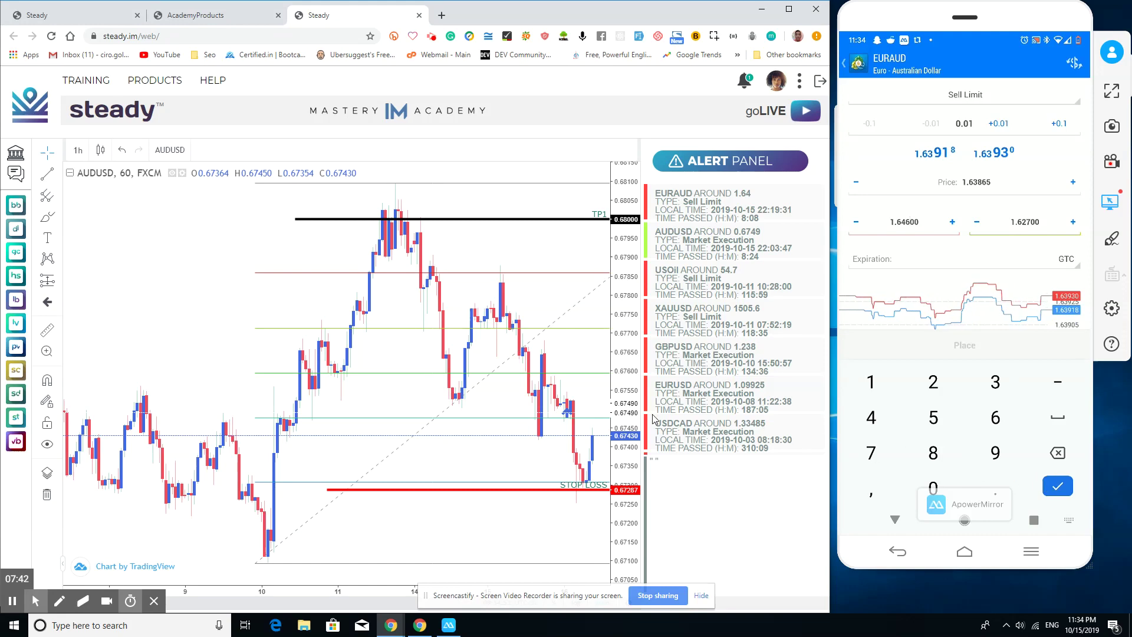
scroll(566, 269, down, 5)
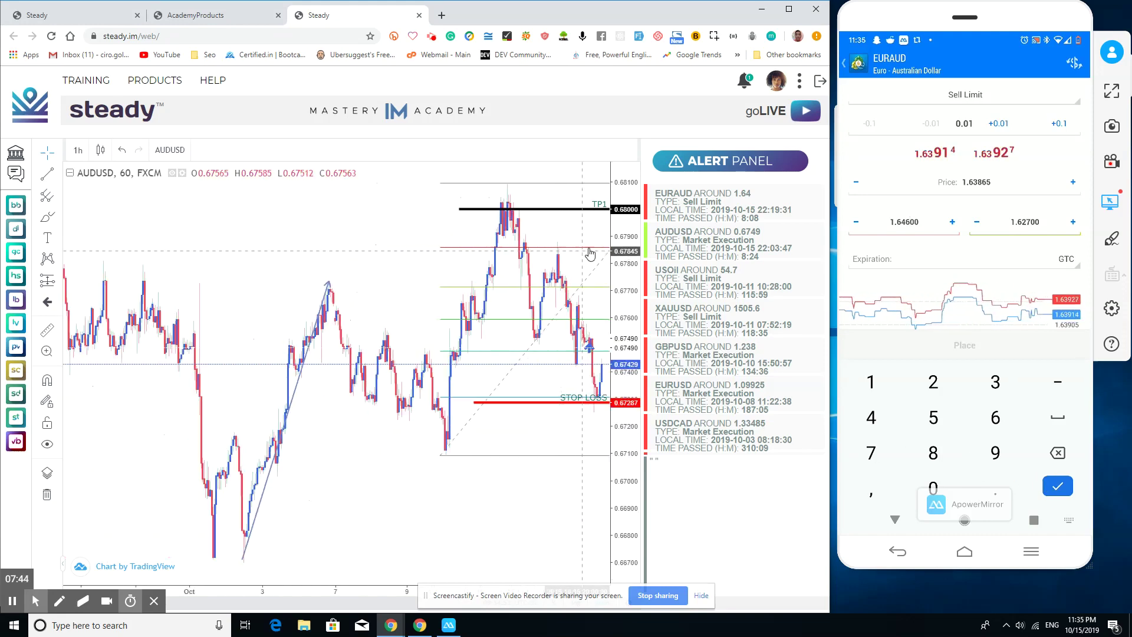
scroll(592, 253, down, 3)
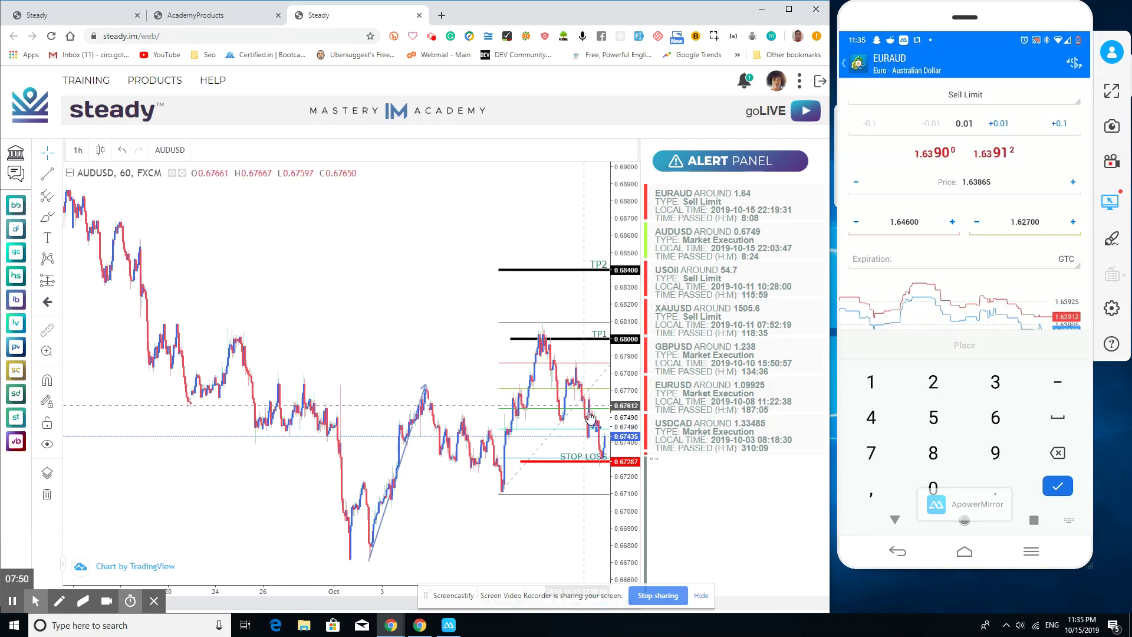
scroll(534, 423, up, 3)
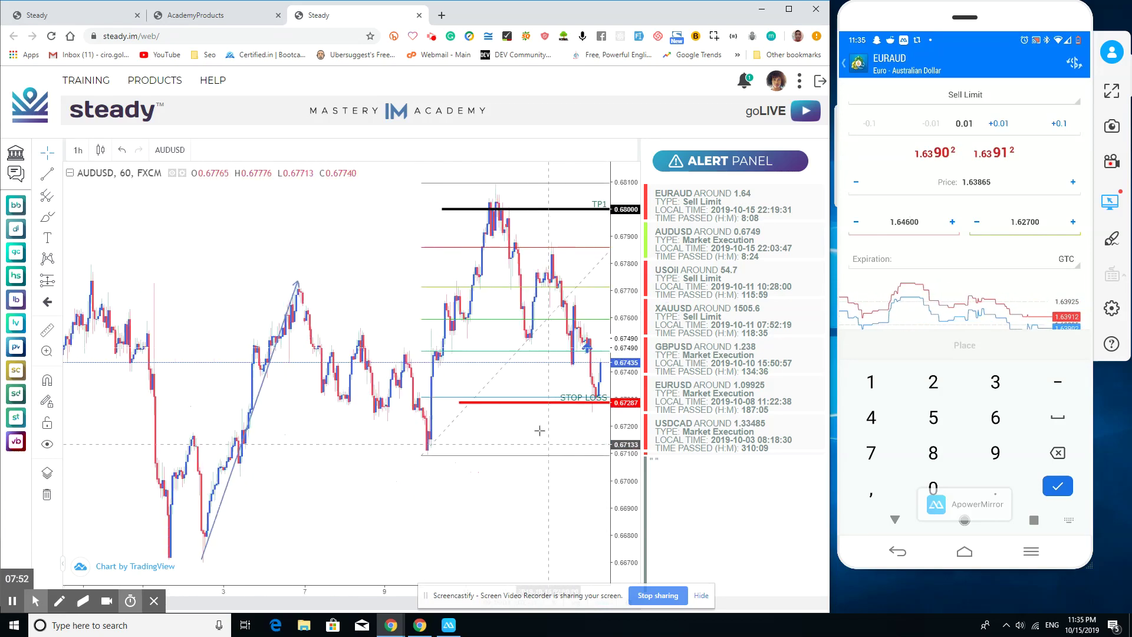
scroll(534, 423, up, 5)
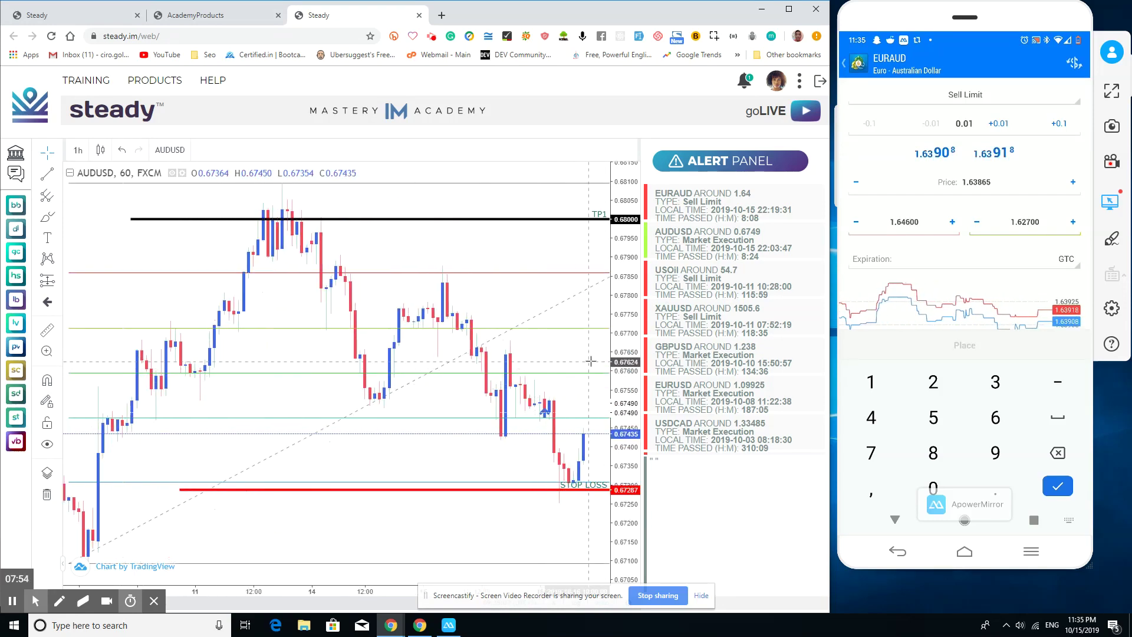